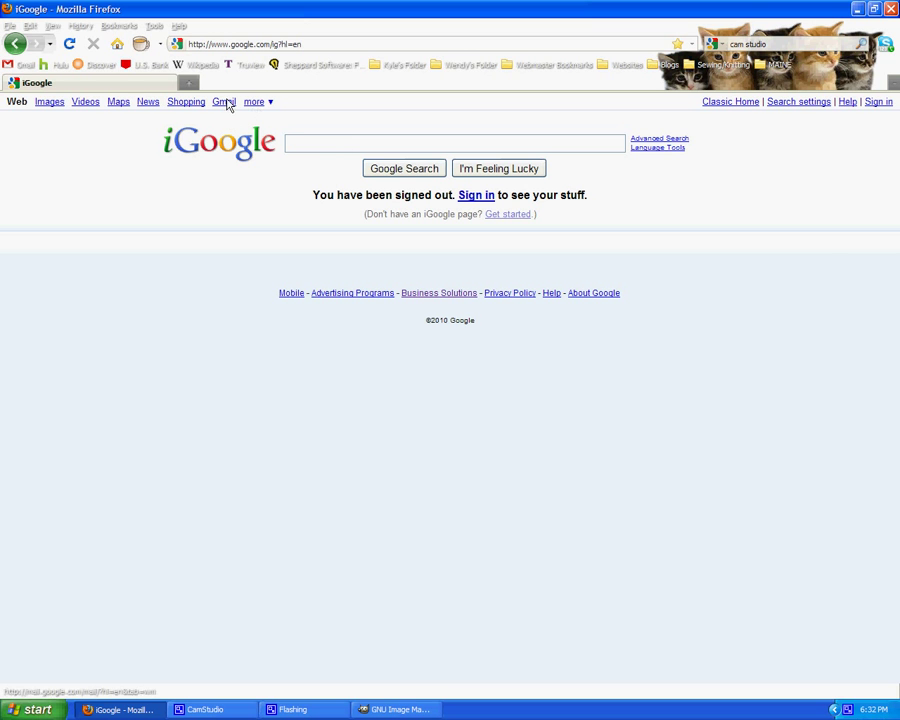
- Go to Gmail from iGoogle and sign in to the mail account to reach the inbox
{"action": "left_click", "coordinate": [226, 103]}
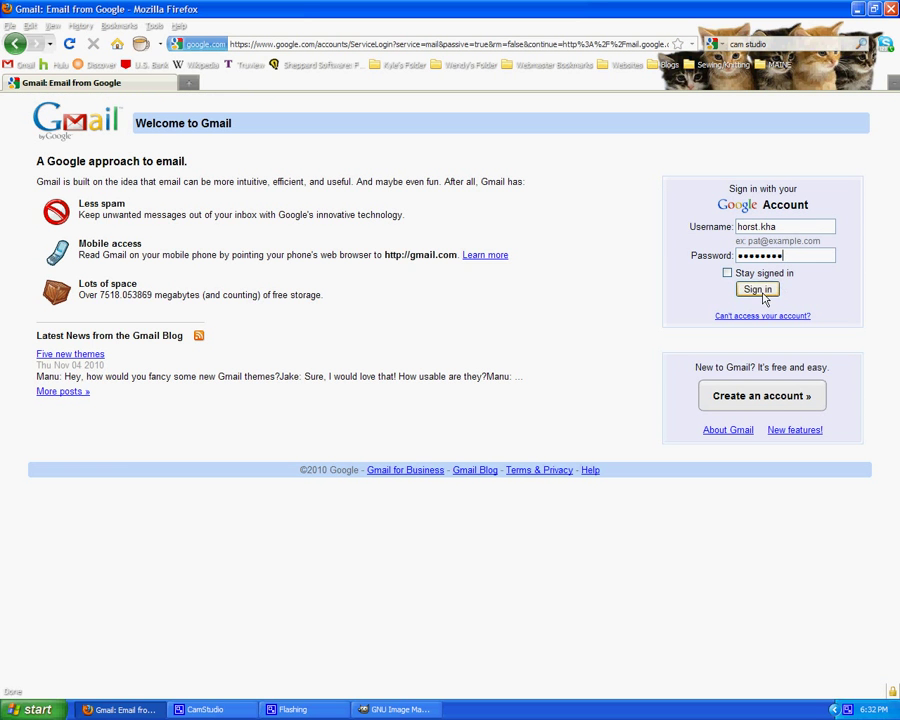
{"action": "left_click", "coordinate": [779, 290]}
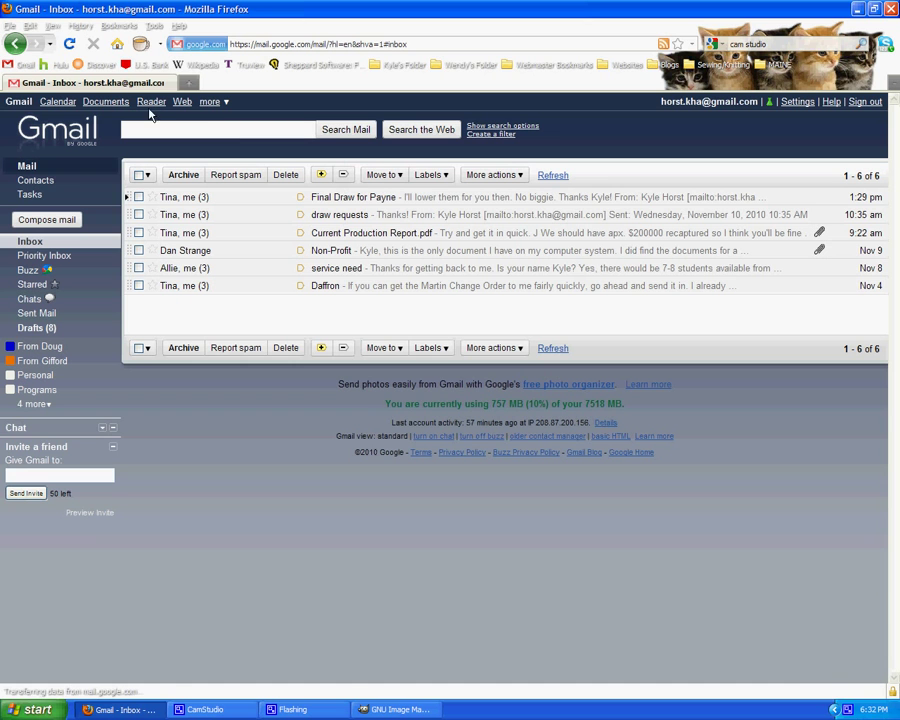
- Choose Sites from Gmail's 'more' menu to list My sites in a new tab
{"action": "left_click", "coordinate": [209, 102]}
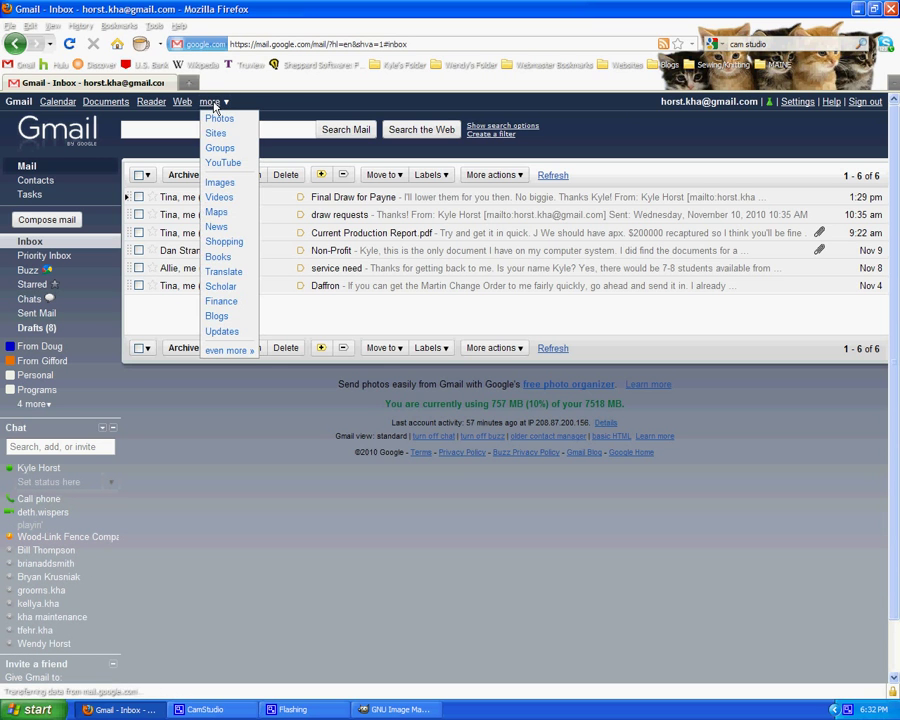
{"action": "left_click", "coordinate": [209, 136]}
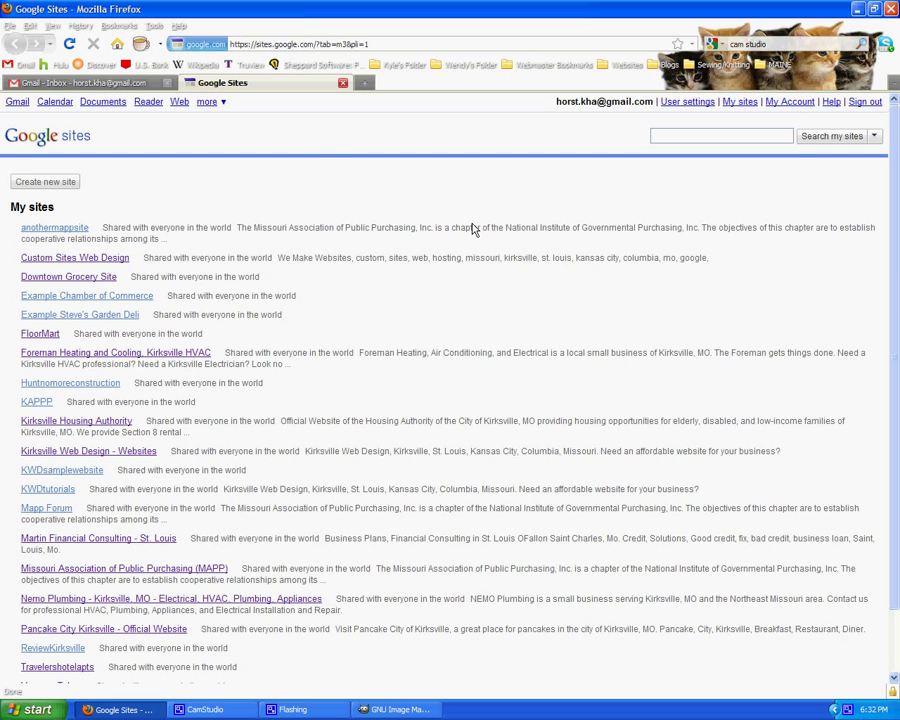
- Scroll through My sites and start the Create new site form
{"action": "scroll", "coordinate": [475, 230], "scroll_direction": "down", "scroll_amount": 3}
{"action": "left_click", "coordinate": [63, 185]}
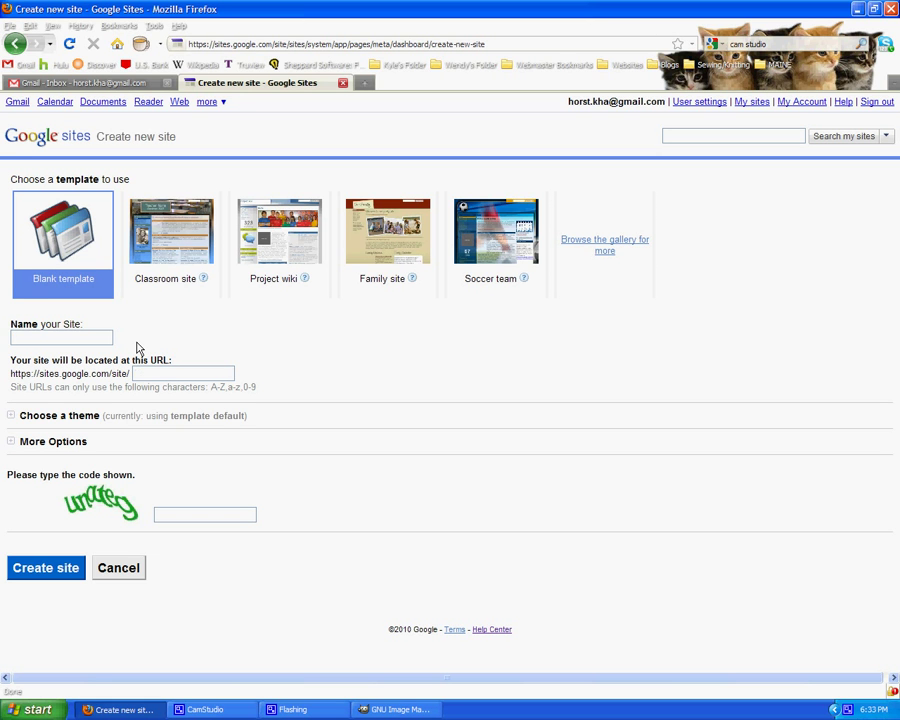
- Enter 'Starcraft 2 Website' as the site name so the URL auto-fills as starcraft2website
{"action": "type", "text": "Starcraft 2 Web"}
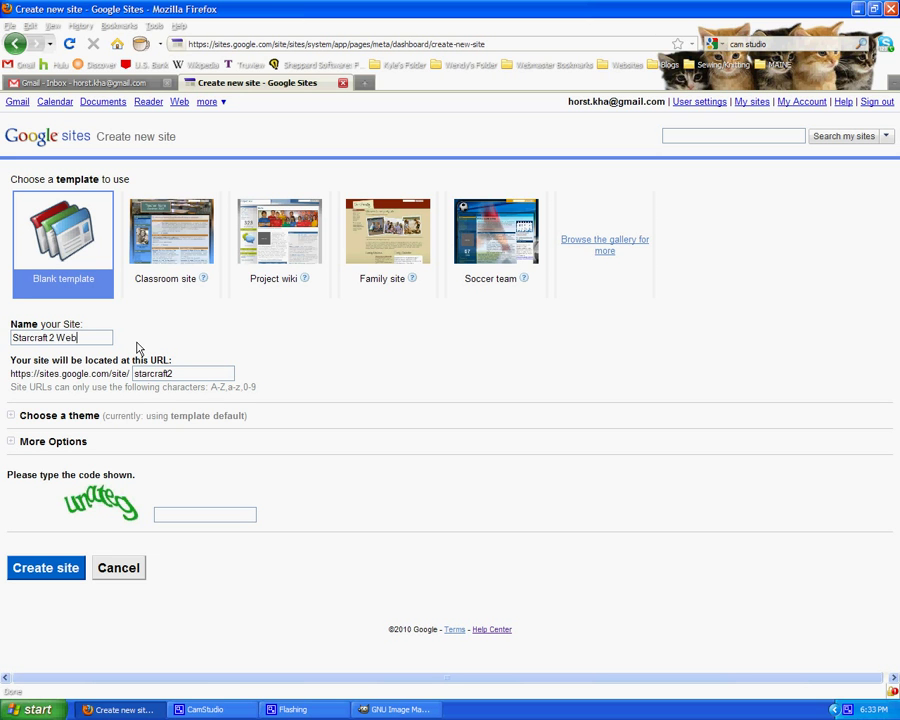
{"action": "type", "text": "site"}
- Expand the theme choices and select the Blank Slate theme
{"action": "left_click", "coordinate": [11, 416]}
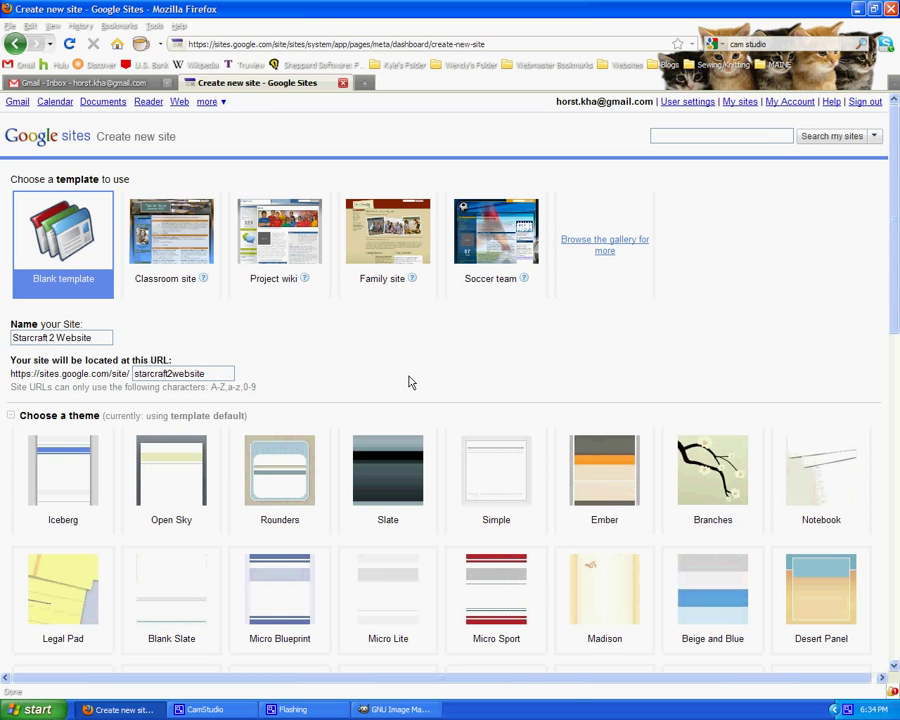
{"action": "scroll", "coordinate": [440, 390], "scroll_direction": "down", "scroll_amount": 4}
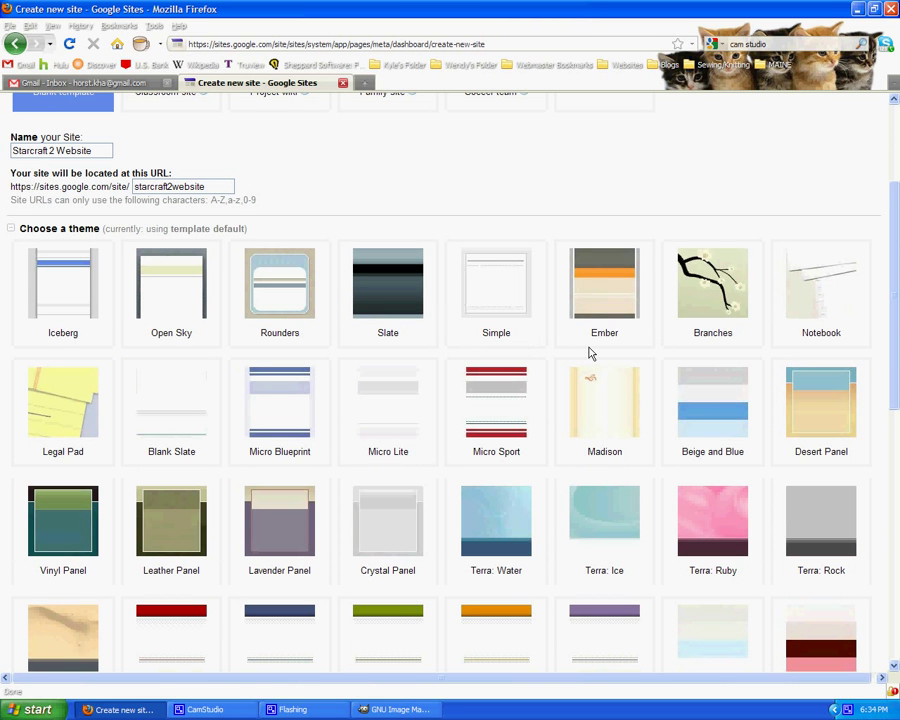
{"action": "left_click", "coordinate": [152, 423]}
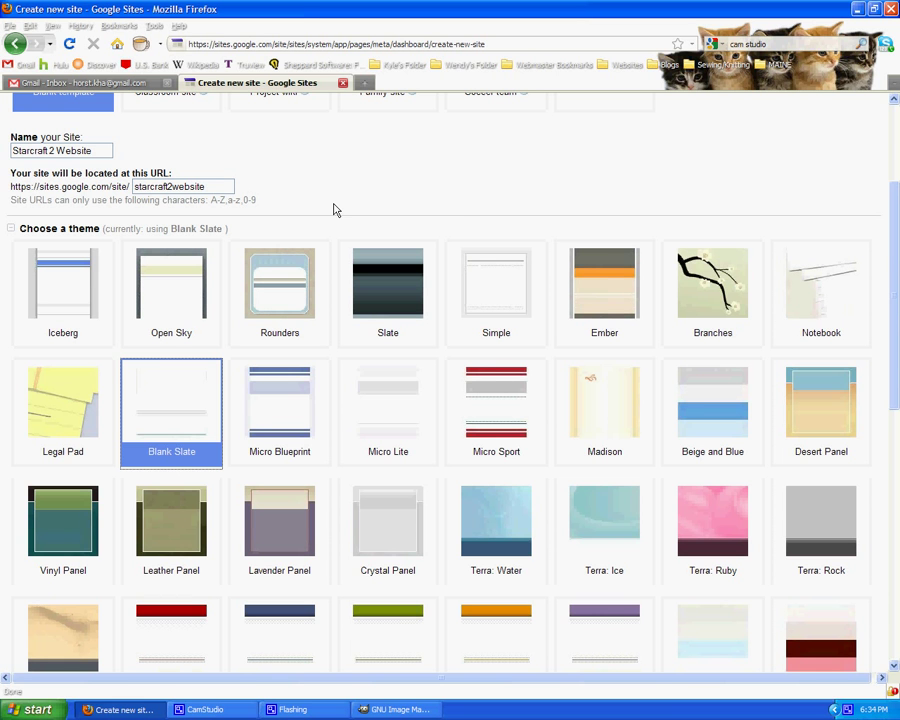
{"action": "scroll", "coordinate": [334, 370], "scroll_direction": "down", "scroll_amount": 3}
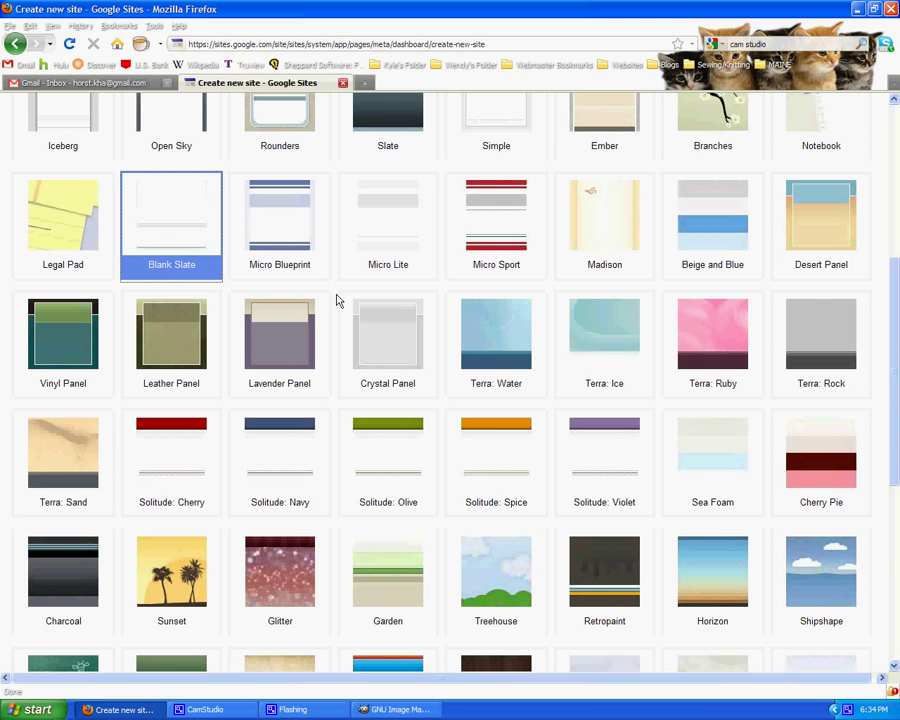
{"action": "scroll", "coordinate": [337, 297], "scroll_direction": "down", "scroll_amount": 7}
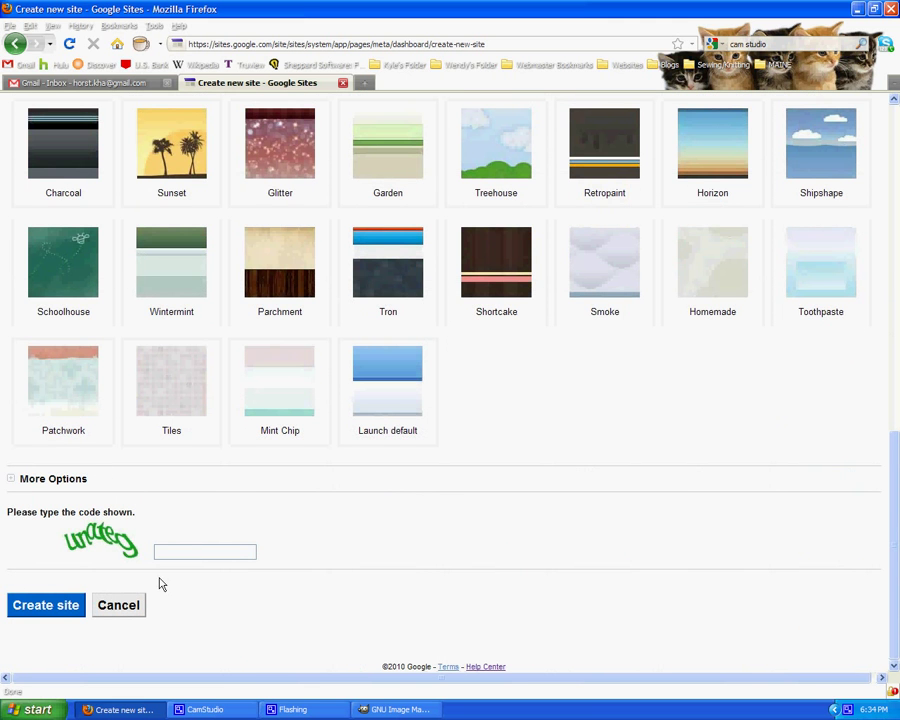
- Enter the verification code and submit; the starcraft2website address is reported unavailable
{"action": "left_click", "coordinate": [11, 480]}
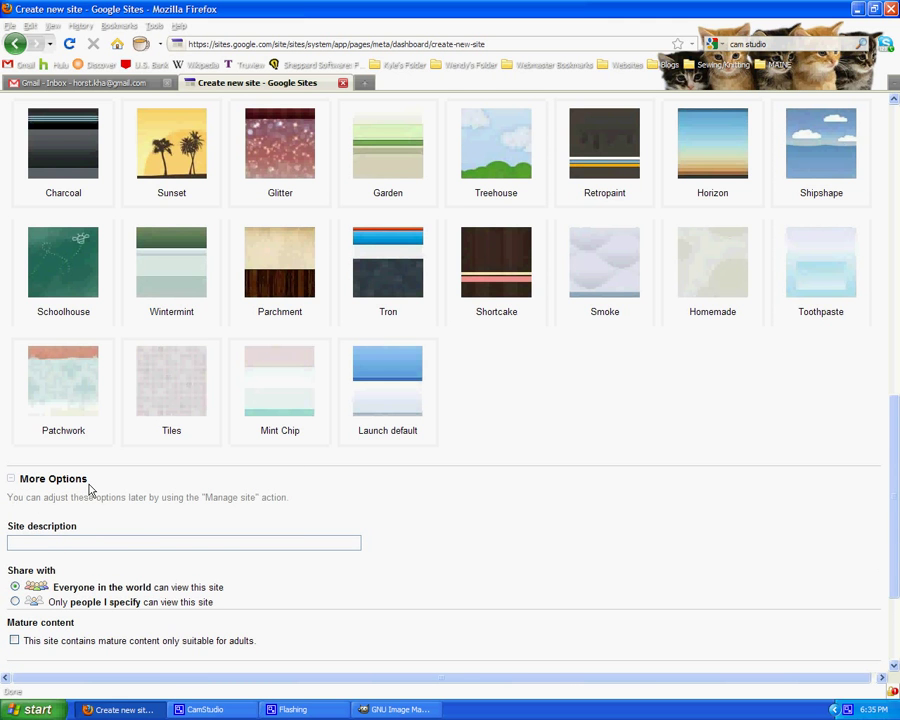
{"action": "scroll", "coordinate": [215, 484], "scroll_direction": "down", "scroll_amount": 2}
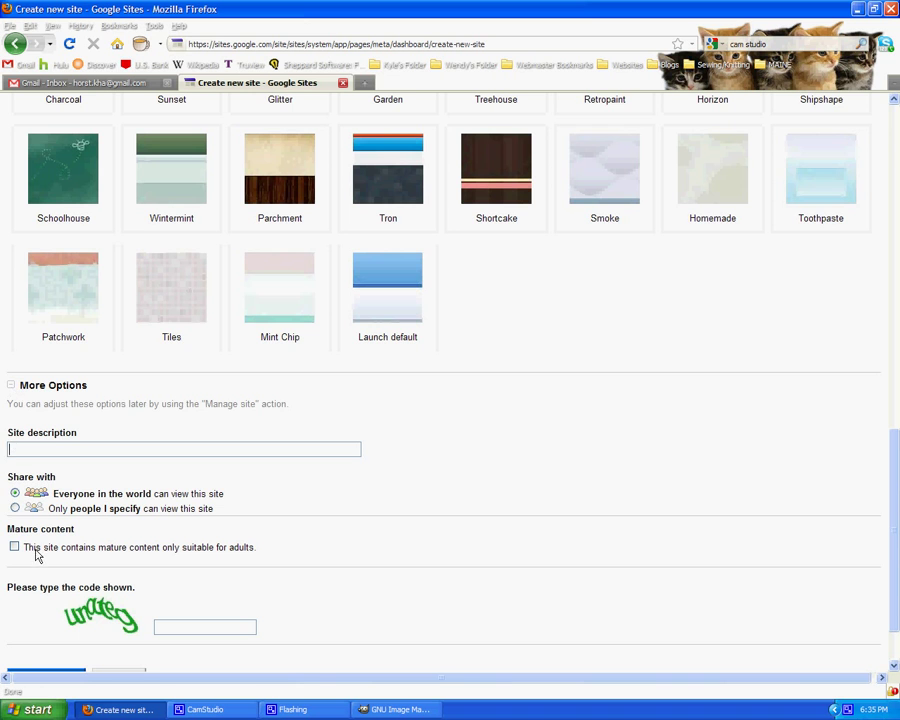
{"action": "scroll", "coordinate": [77, 552], "scroll_direction": "down", "scroll_amount": 2}
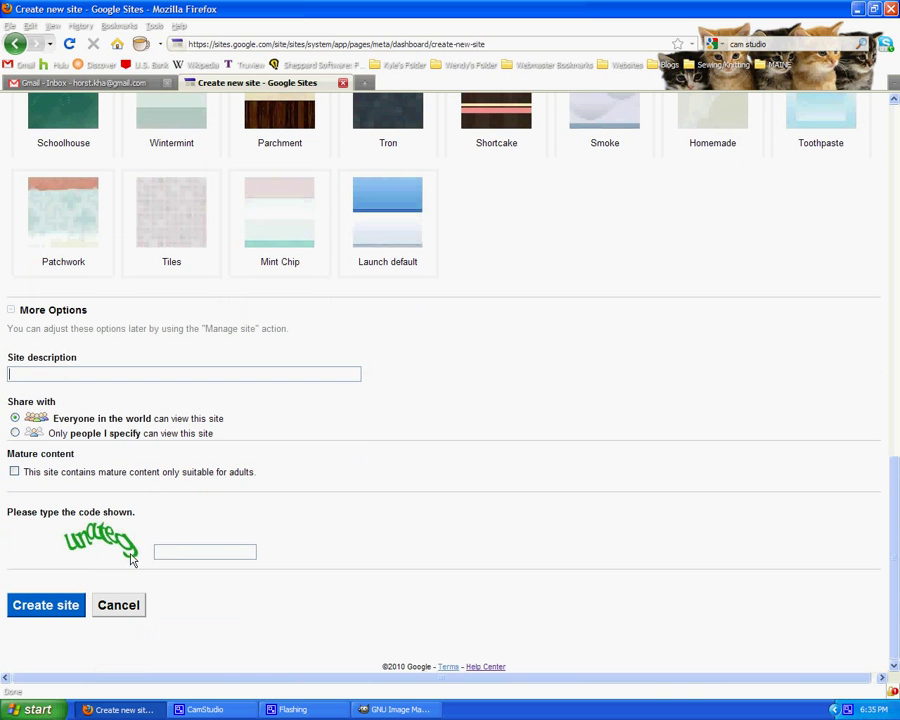
{"action": "left_click", "coordinate": [200, 558]}
{"action": "type", "text": "unateg"}
{"action": "left_click", "coordinate": [36, 604]}
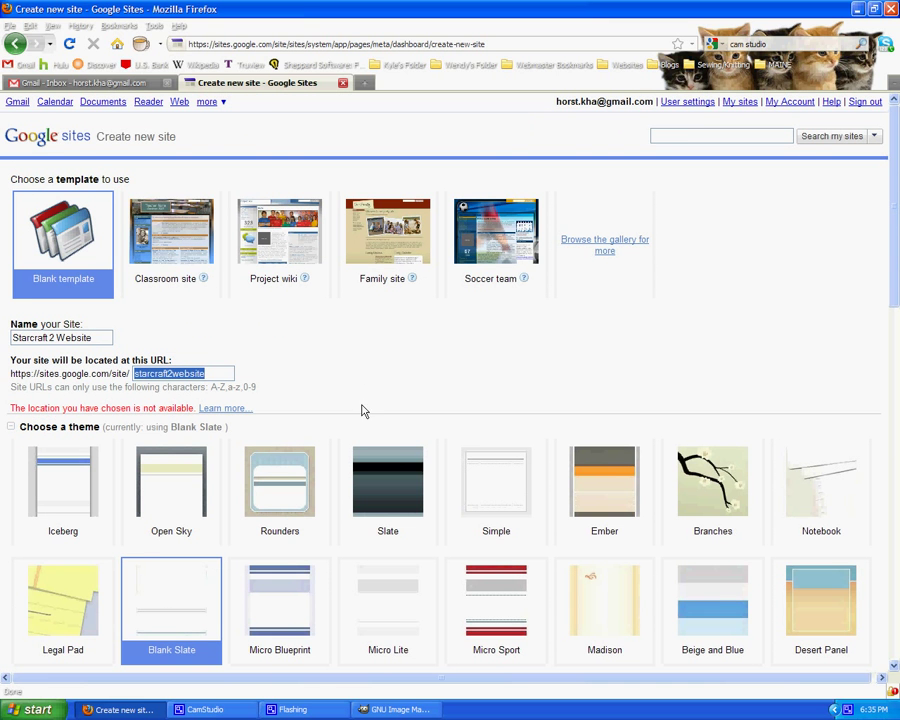
- Rename the site 'Starcraft 2 Website Zerg' and resubmit with a retyped verification code
{"action": "left_click", "coordinate": [100, 343]}
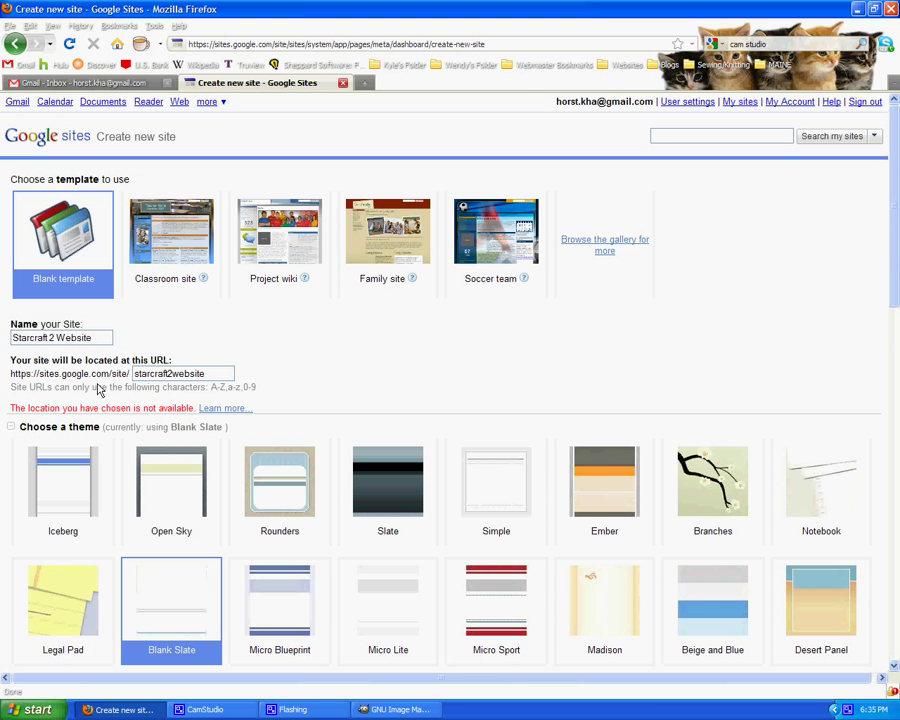
{"action": "type", "text": "Zerg"}
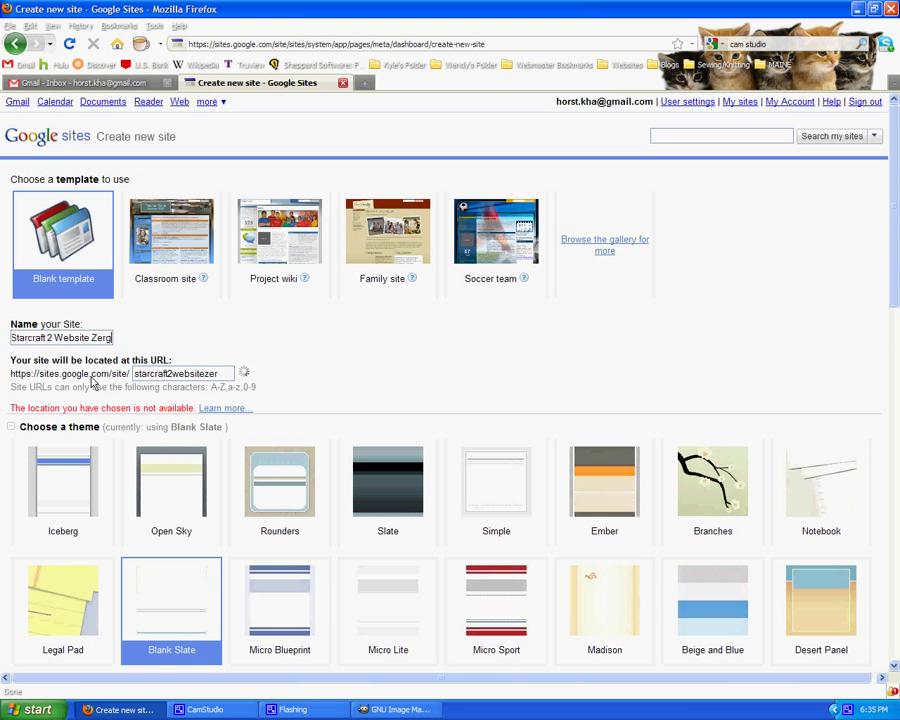
{"action": "scroll", "coordinate": [297, 496], "scroll_direction": "down", "scroll_amount": 10}
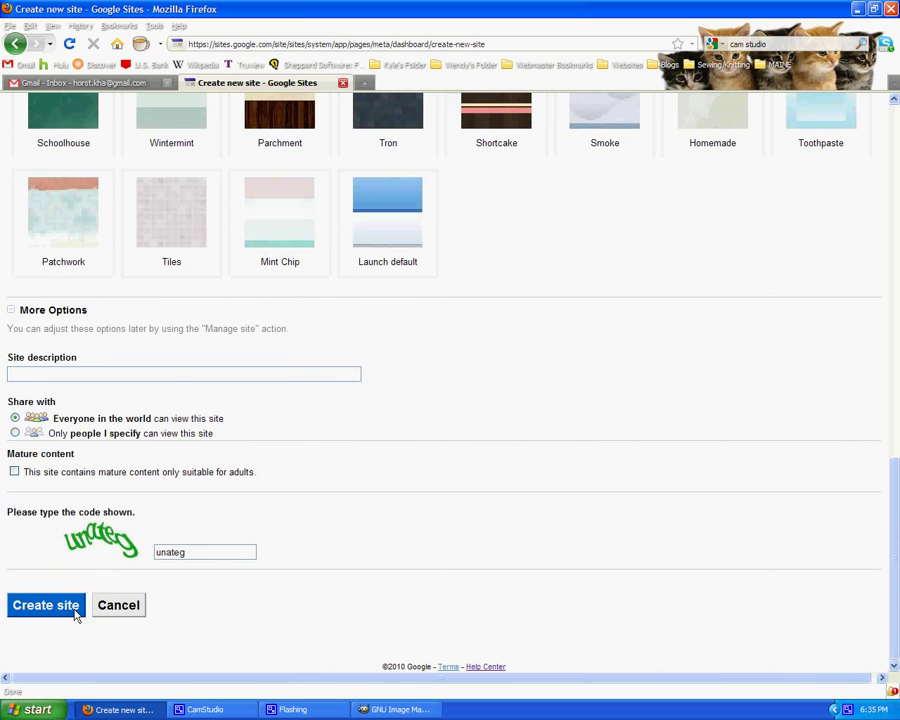
{"action": "left_click", "coordinate": [74, 611]}
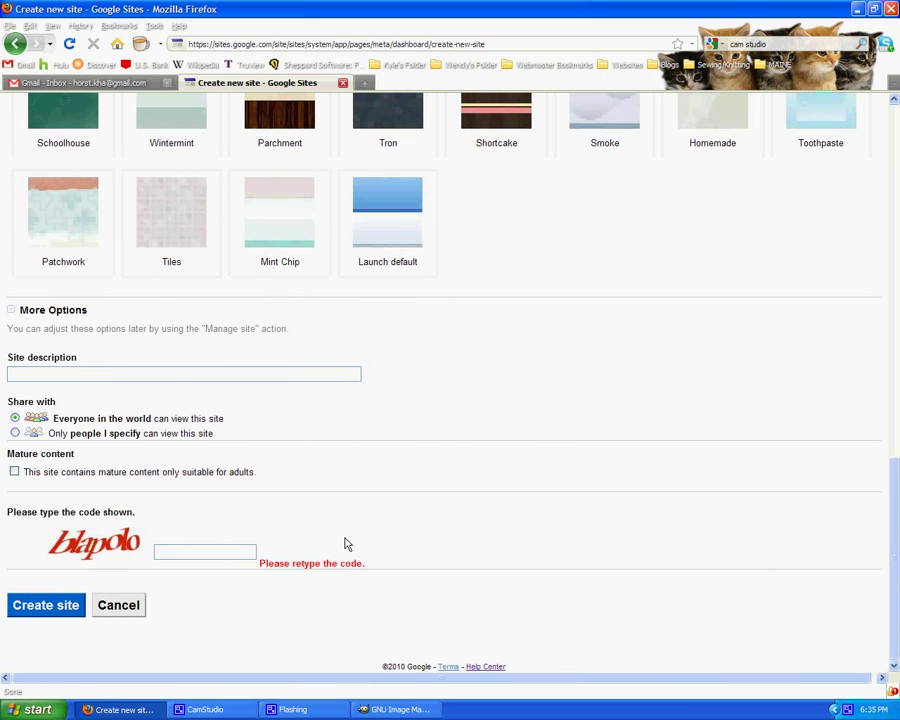
{"action": "left_click", "coordinate": [168, 556]}
{"action": "type", "text": "blapolo"}
{"action": "left_click", "coordinate": [80, 612]}
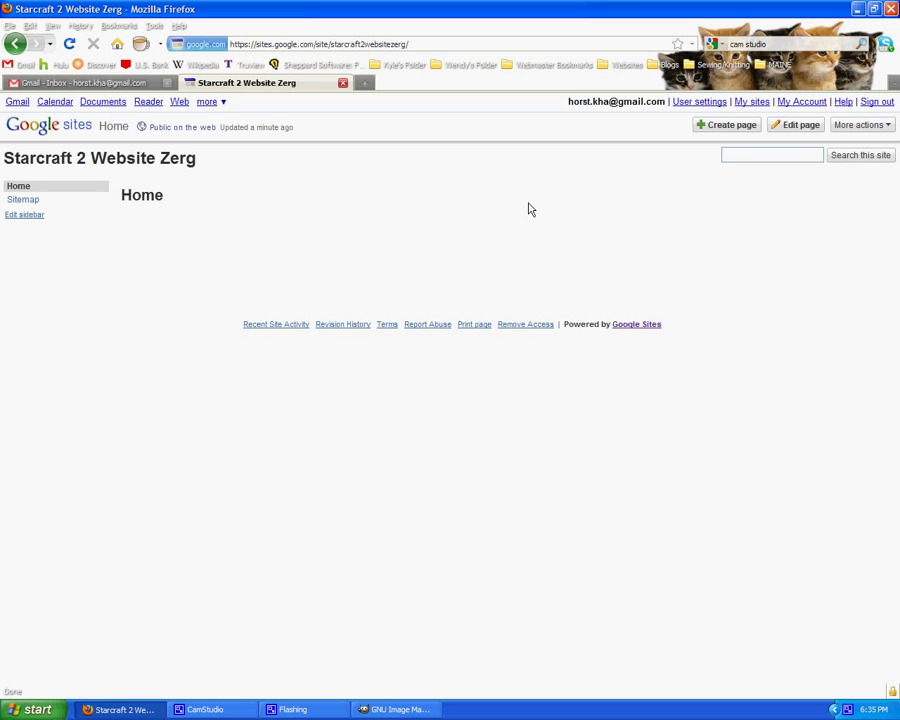
- Open the More actions menu on the new site's Home page
{"action": "left_click", "coordinate": [864, 125]}
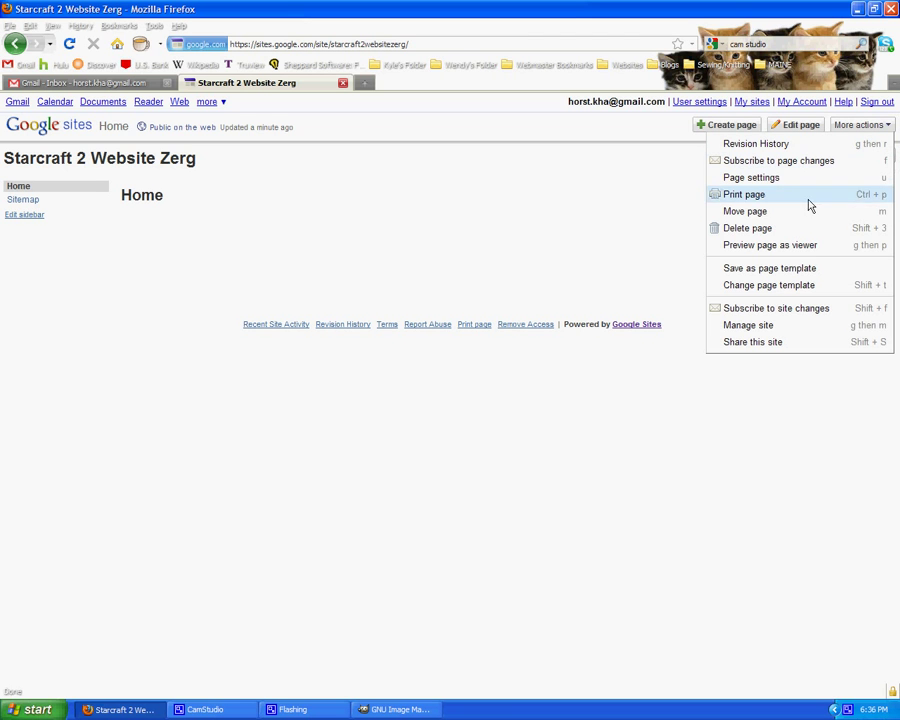
- In Manage site > General, uncheck 'Show site name at top of pages' and save
{"action": "left_click", "coordinate": [757, 332]}
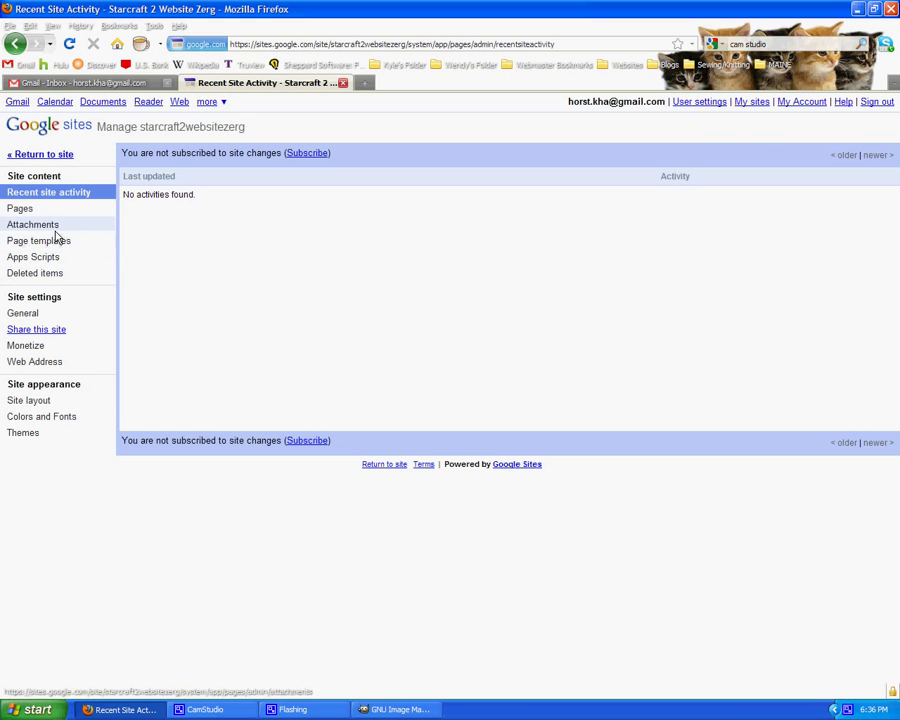
{"action": "left_click", "coordinate": [57, 320]}
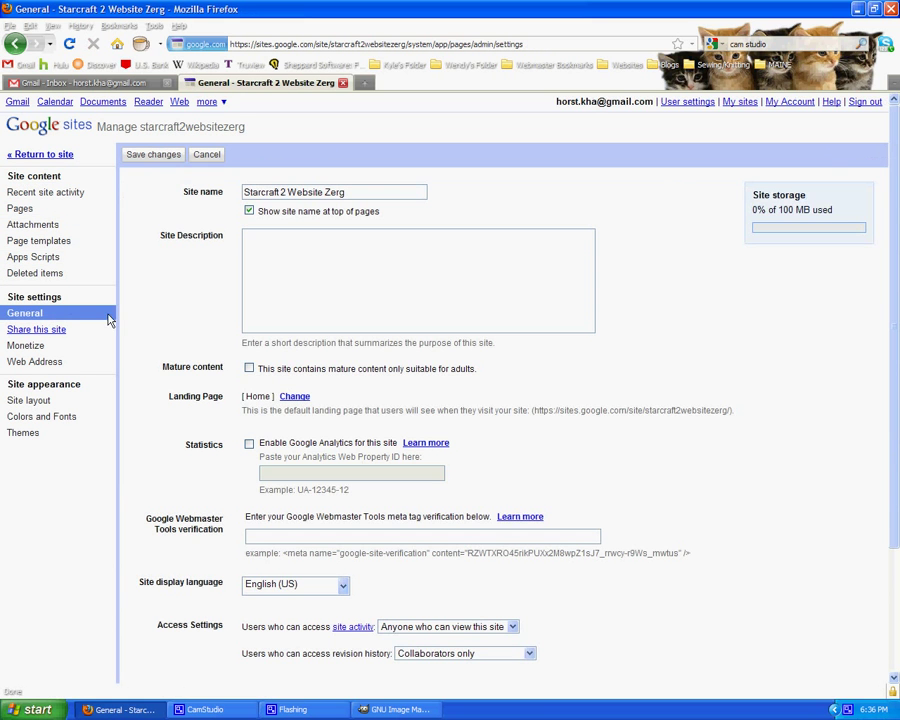
{"action": "left_click", "coordinate": [250, 213]}
{"action": "scroll", "coordinate": [554, 255], "scroll_direction": "down", "scroll_amount": 3}
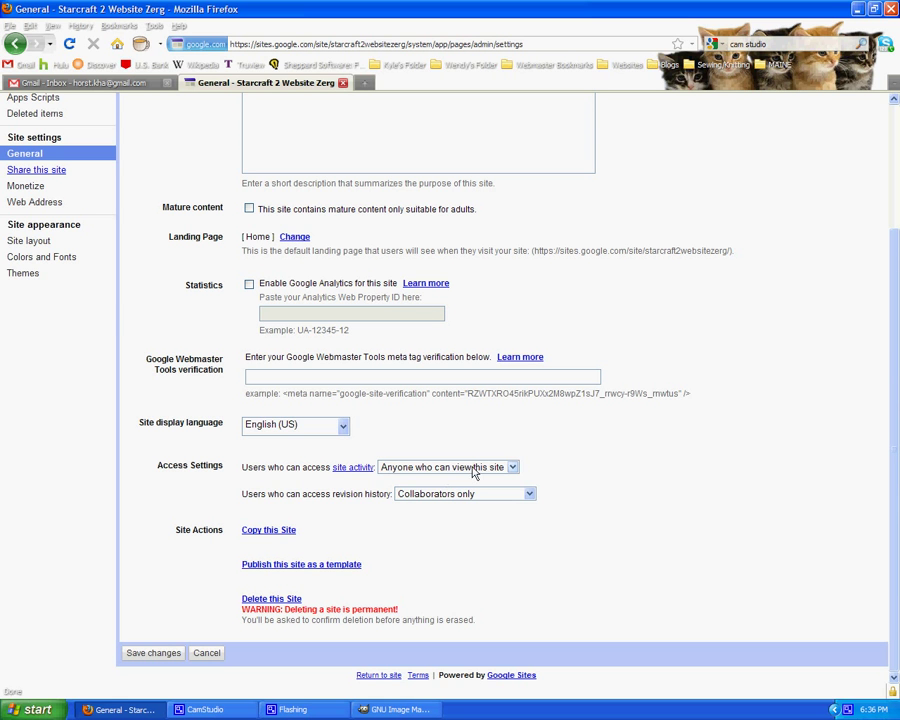
{"action": "left_click", "coordinate": [145, 654]}
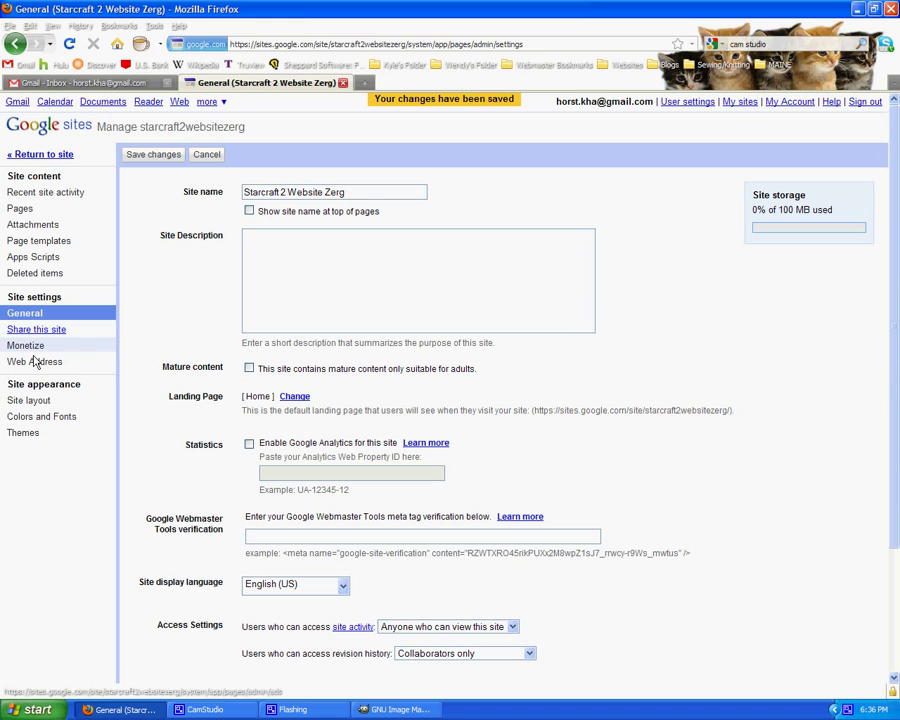
- Go to the Site layout page under Site appearance
{"action": "left_click", "coordinate": [35, 402]}
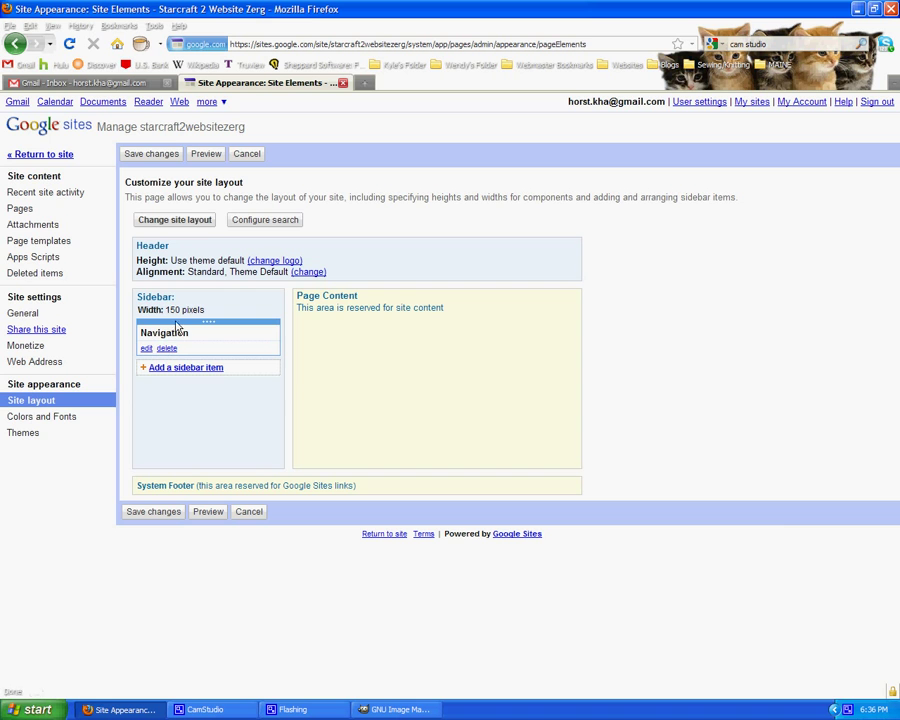
- Remove the sidebar from the site layout and add a horizontal navigation bar
{"action": "left_click", "coordinate": [181, 227]}
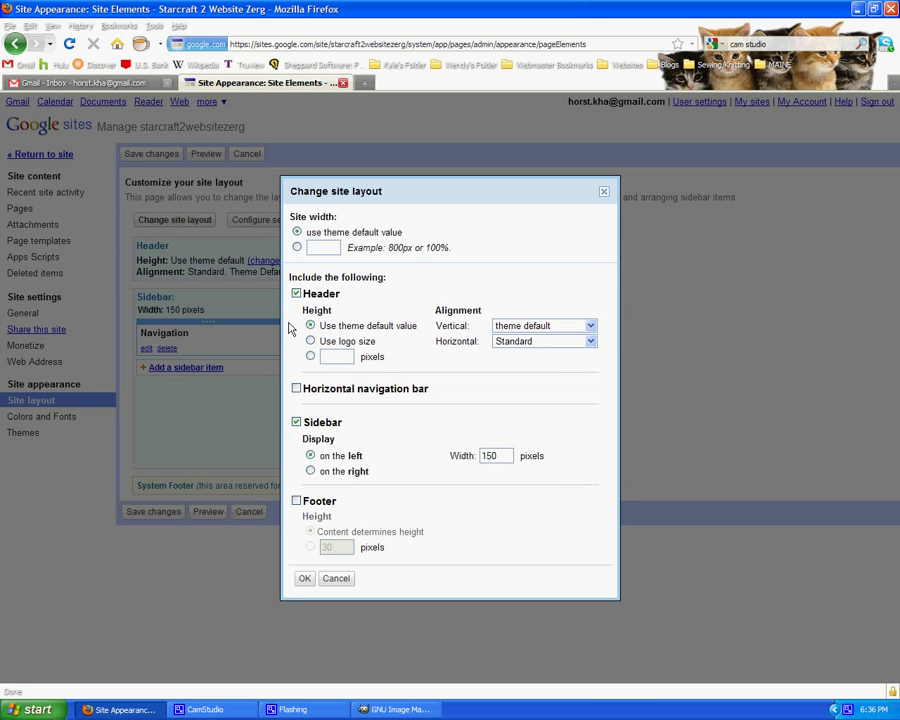
{"action": "left_click", "coordinate": [296, 422]}
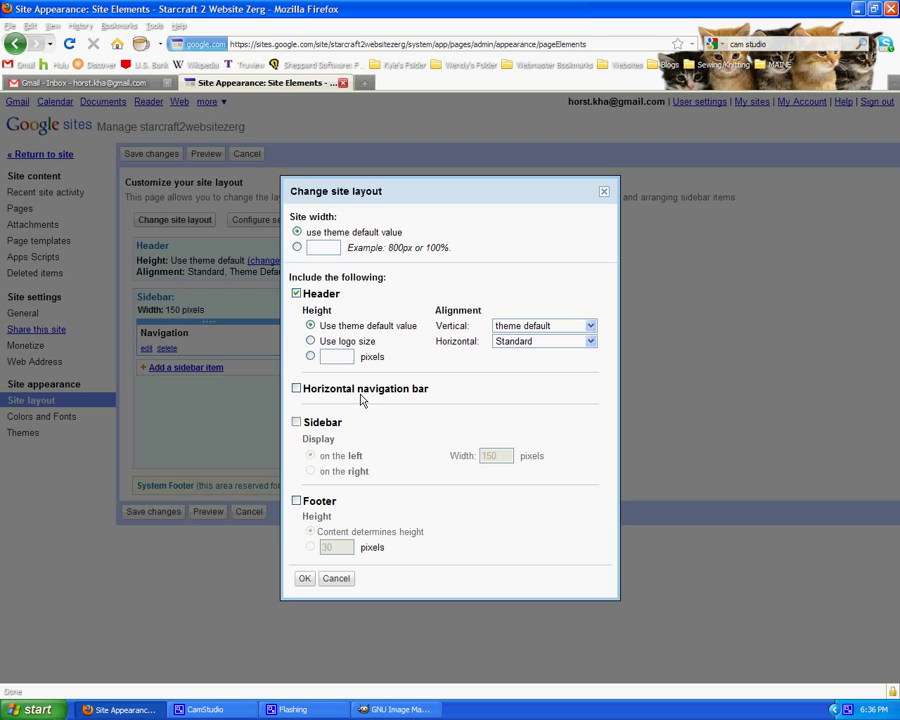
{"action": "left_click", "coordinate": [296, 388]}
- Set a custom site width of 1000 pixels
{"action": "left_click", "coordinate": [296, 247]}
{"action": "left_click", "coordinate": [329, 253]}
{"action": "left_click", "coordinate": [329, 253]}
{"action": "type", "text": "800"}
{"action": "key", "text": "BackSpace"}
{"action": "key", "text": "BackSpace"}
{"action": "type", "text": "1400"}
{"action": "key", "text": "BackSpace"}
{"action": "key", "text": "BackSpace"}
{"action": "type", "text": "200"}
{"action": "key", "text": "BackSpace"}
{"action": "key", "text": "BackSpace"}
{"action": "key", "text": "BackSpace"}
{"action": "type", "text": "000"}
- Set a custom header height of 100 pixels and apply the new layout
{"action": "left_click", "coordinate": [310, 356]}
{"action": "left_click", "coordinate": [334, 357]}
{"action": "key", "text": "BackSpace"}
{"action": "type", "text": "100"}
{"action": "left_click", "coordinate": [305, 578]}
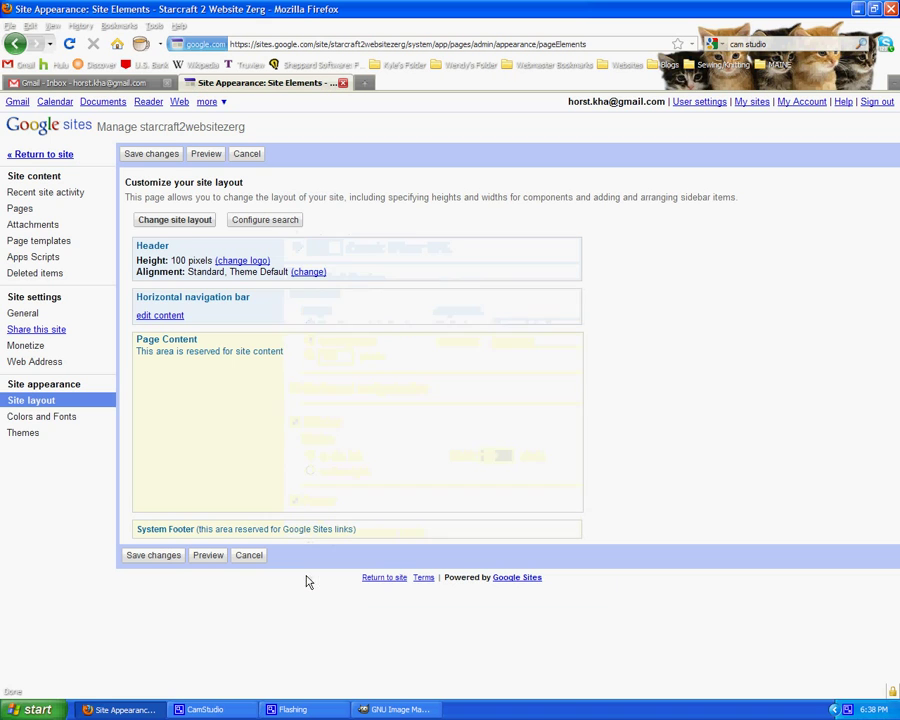
- Stay on the layout page and save the layout changes
{"action": "left_click", "coordinate": [43, 421]}
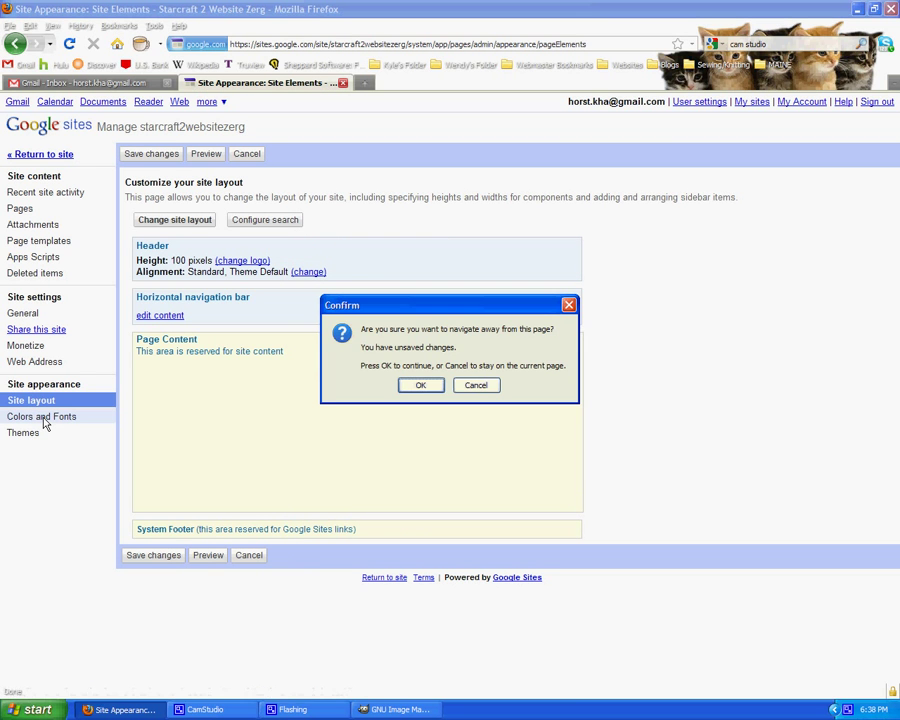
{"action": "left_click", "coordinate": [478, 384]}
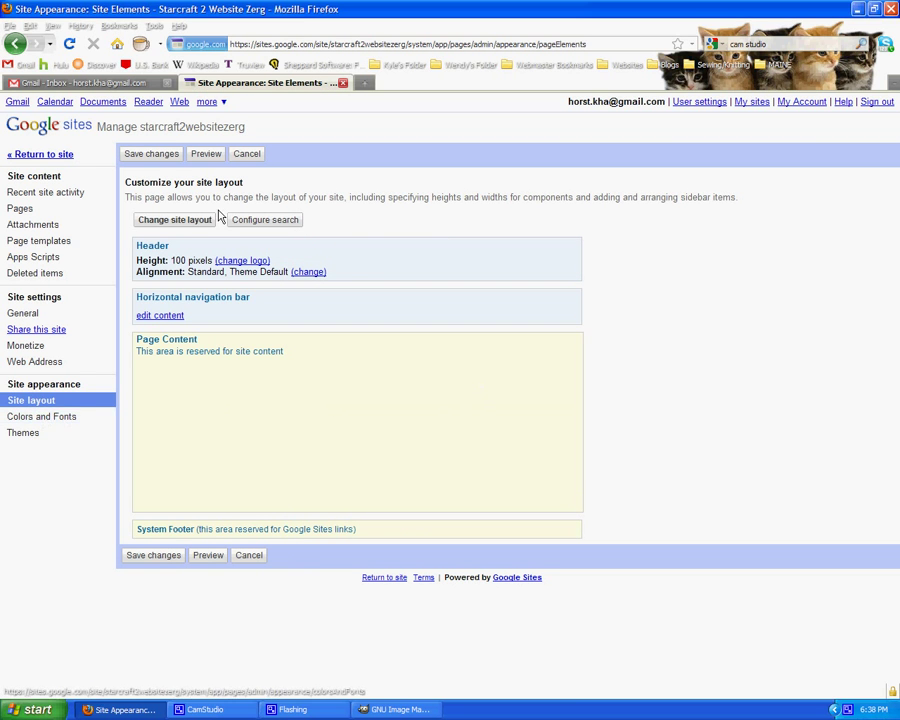
{"action": "left_click", "coordinate": [141, 157]}
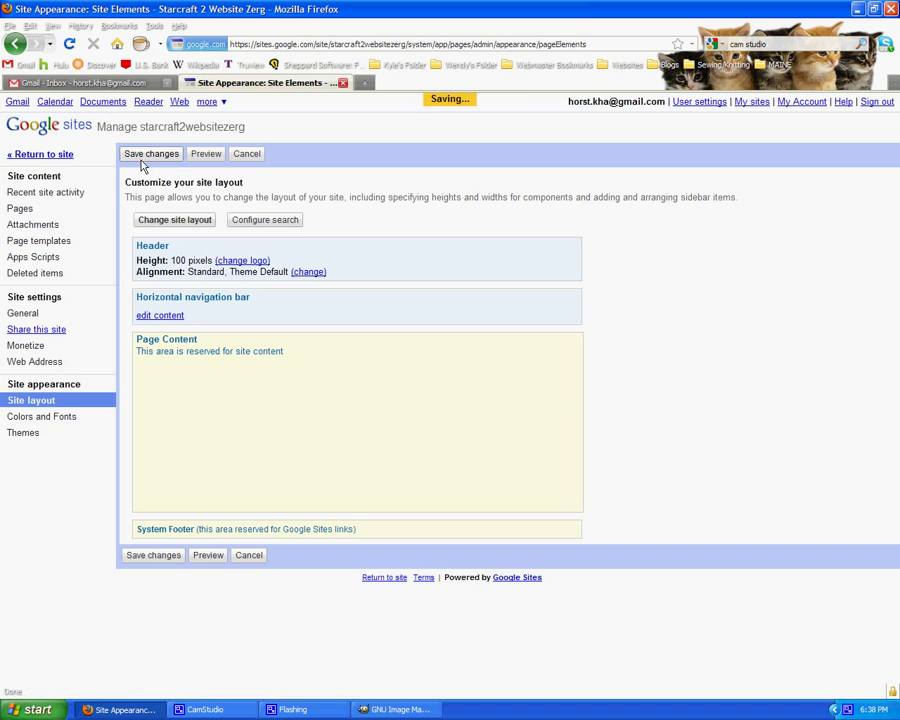
- Save the Colors and Fonts settings and return to the site
{"action": "left_click", "coordinate": [58, 417]}
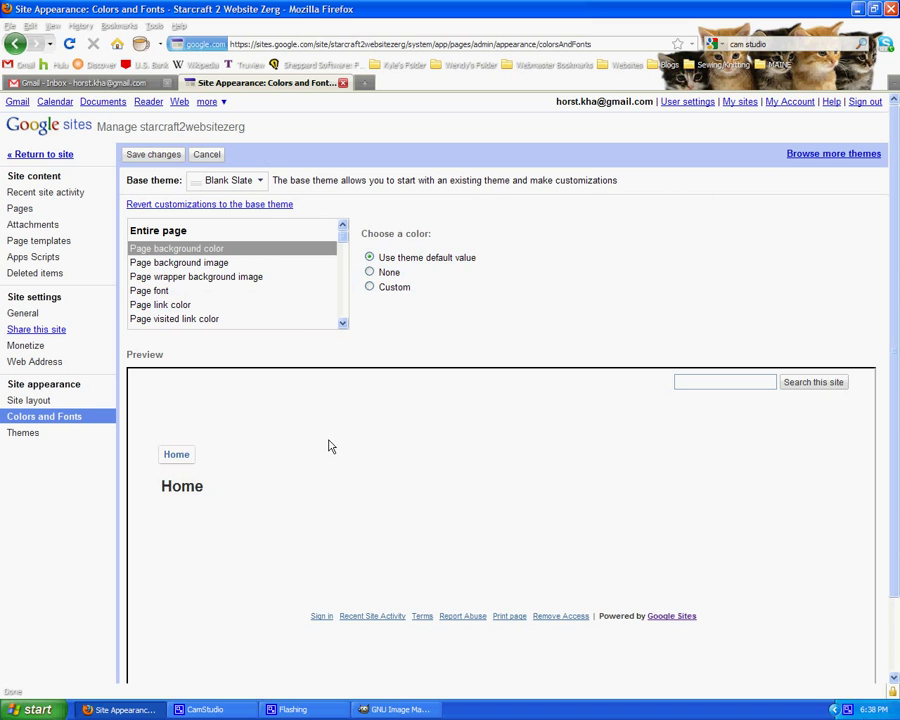
{"action": "left_click", "coordinate": [148, 158]}
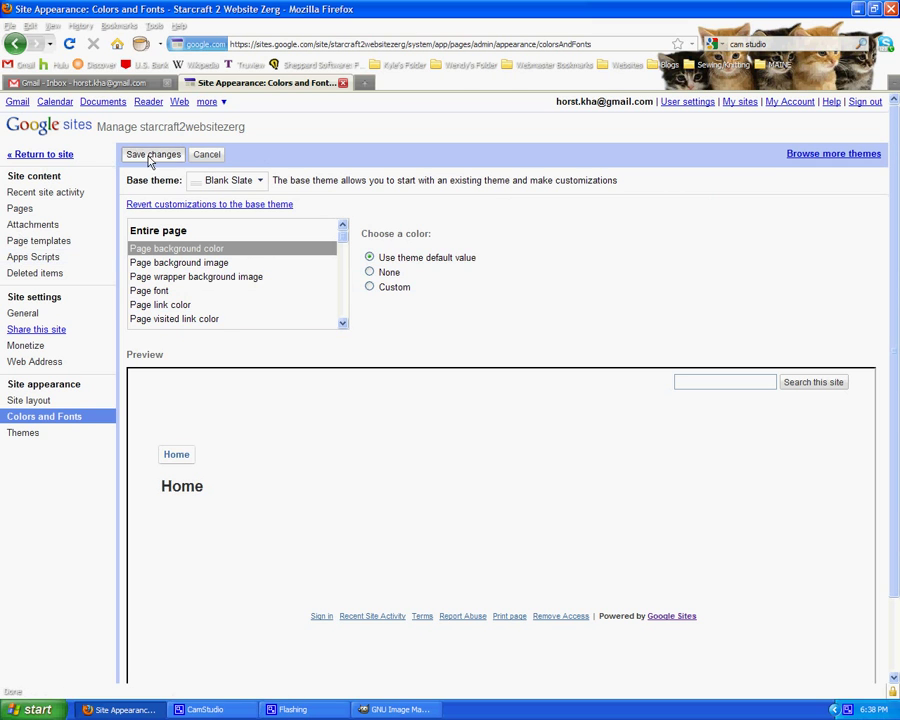
{"action": "left_click", "coordinate": [57, 155]}
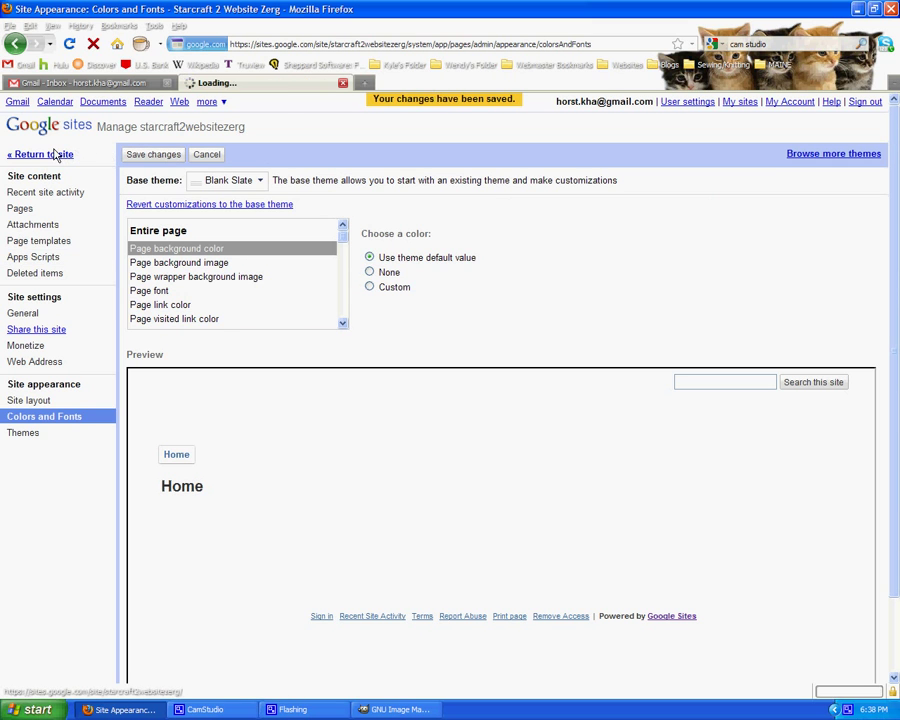